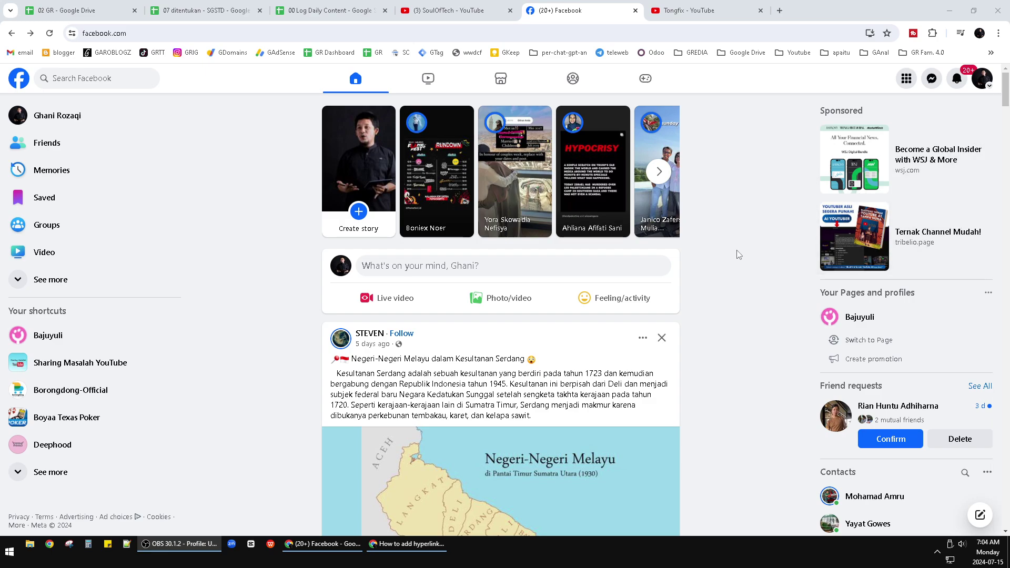
pyautogui.scroll(-2, 724, 262)
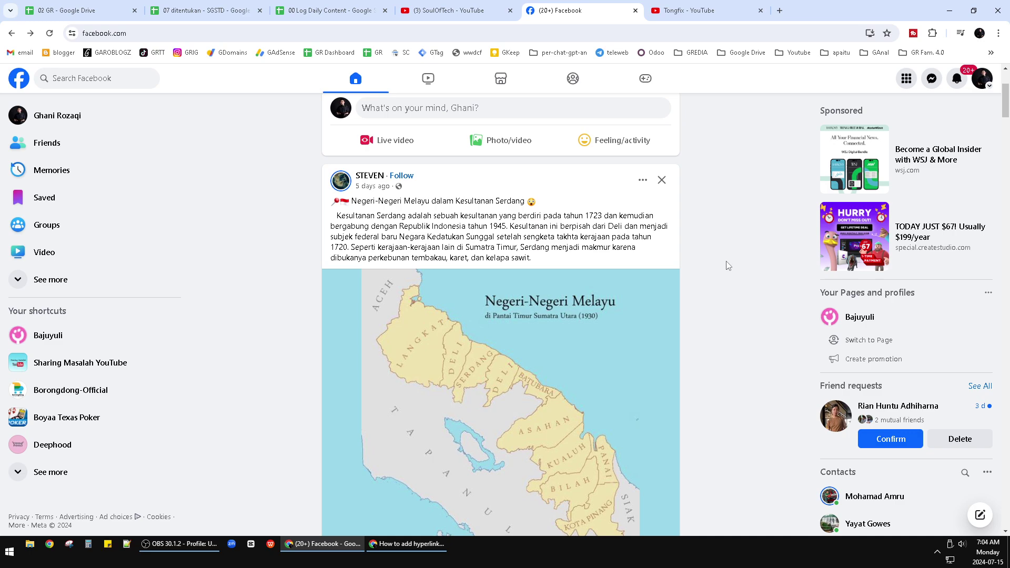
pyautogui.scroll(-1, 727, 266)
pyautogui.scroll(-4, 727, 265)
pyautogui.scroll(7, 726, 263)
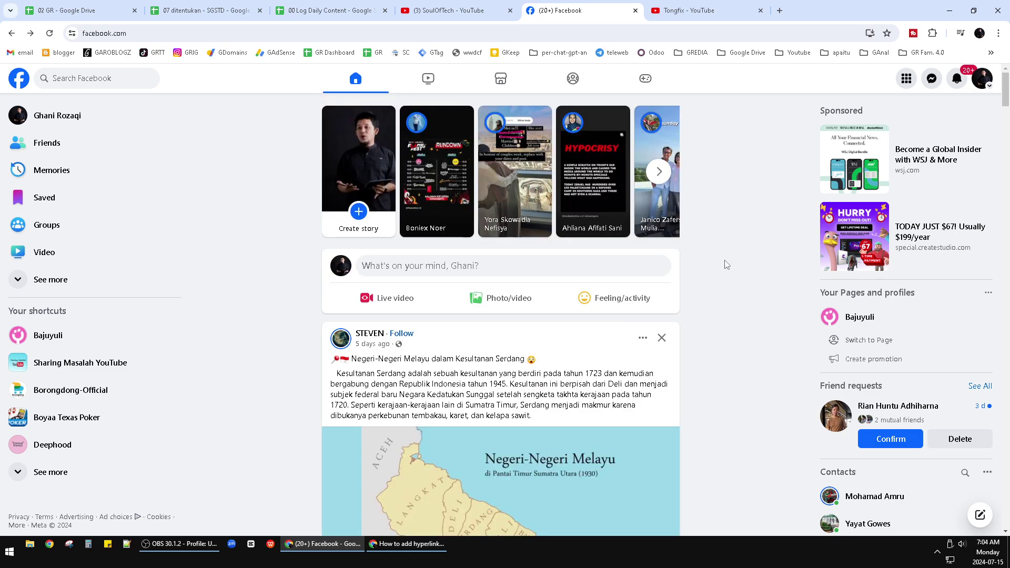
pyautogui.scroll(1, 728, 306)
pyautogui.scroll(1, 728, 307)
pyautogui.scroll(1, 543, 280)
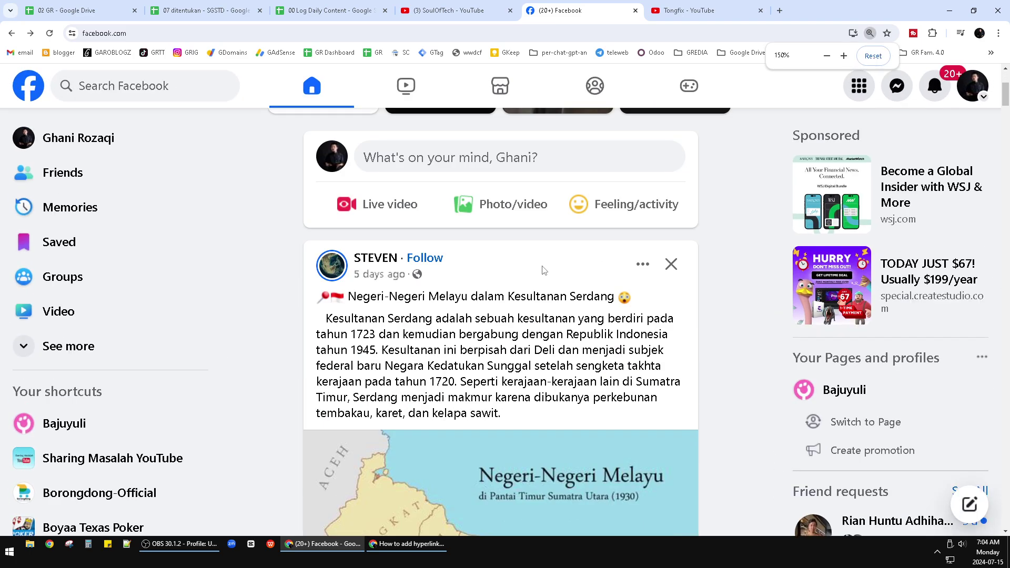
pyautogui.scroll(1, 532, 268)
# Clear the leftover attachment, paste the Tongfix YouTube channel URL into the post, and select it
pyautogui.click(393, 264)
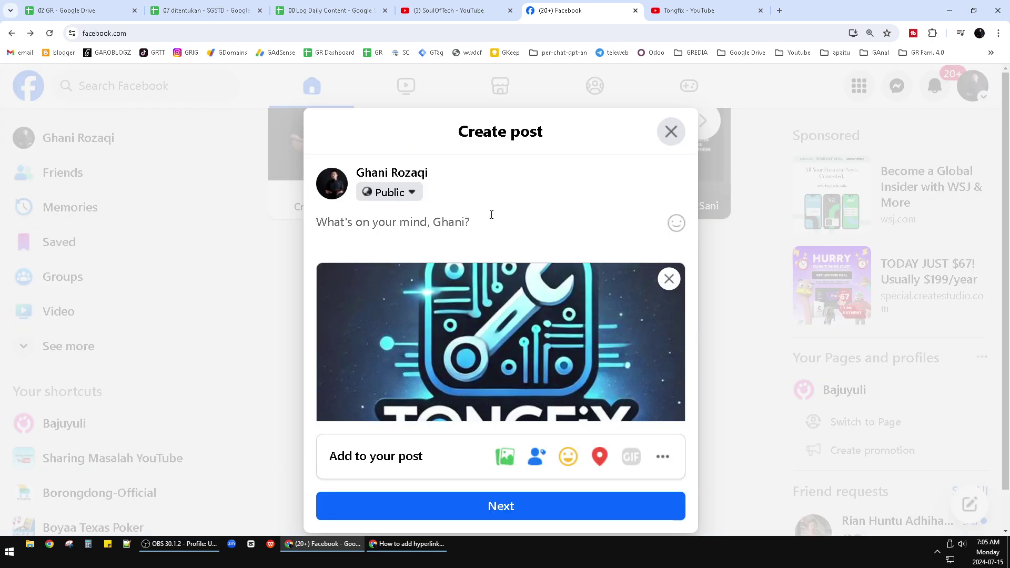
pyautogui.click(668, 278)
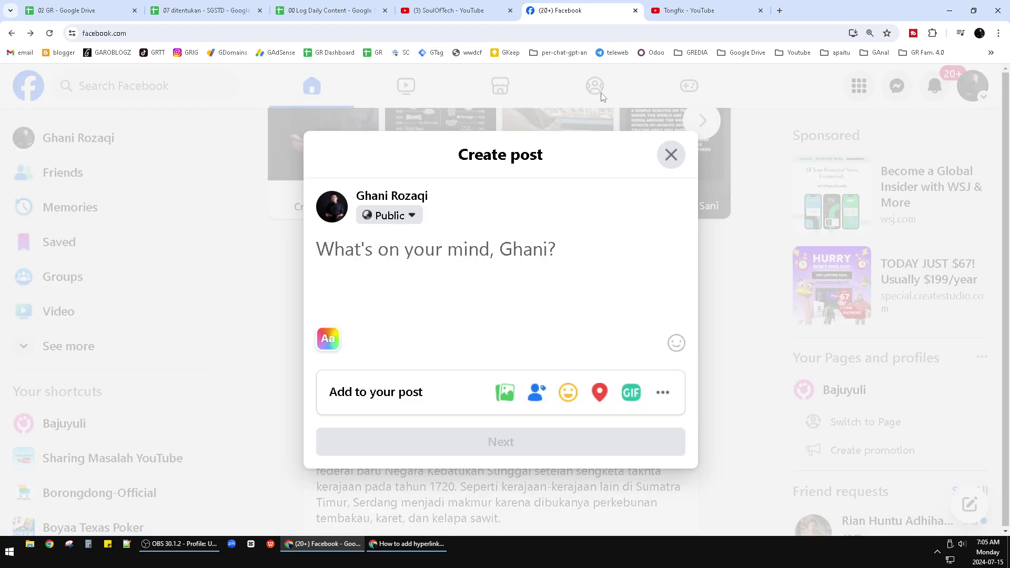
pyautogui.click(730, 6)
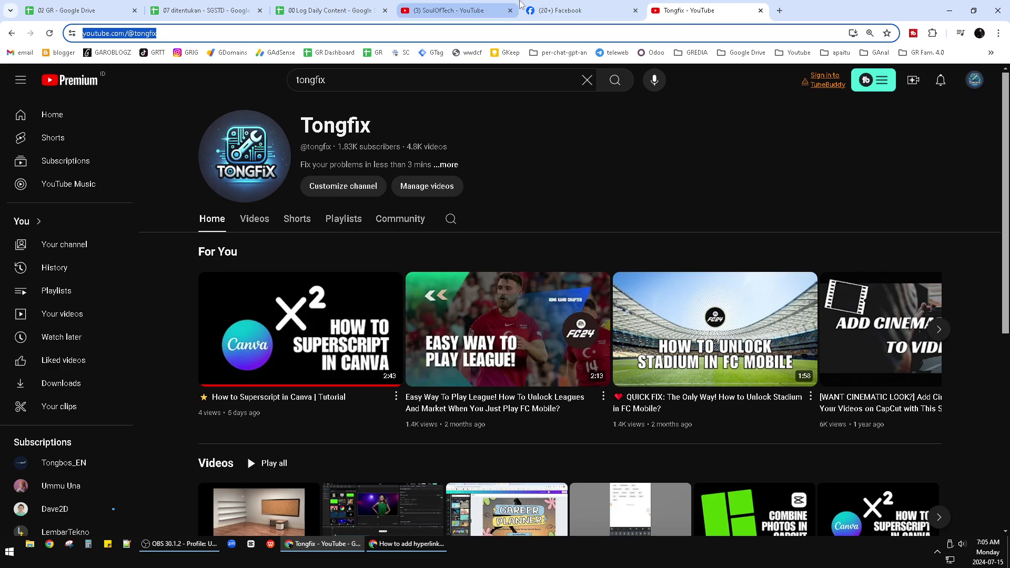
pyautogui.click(545, 6)
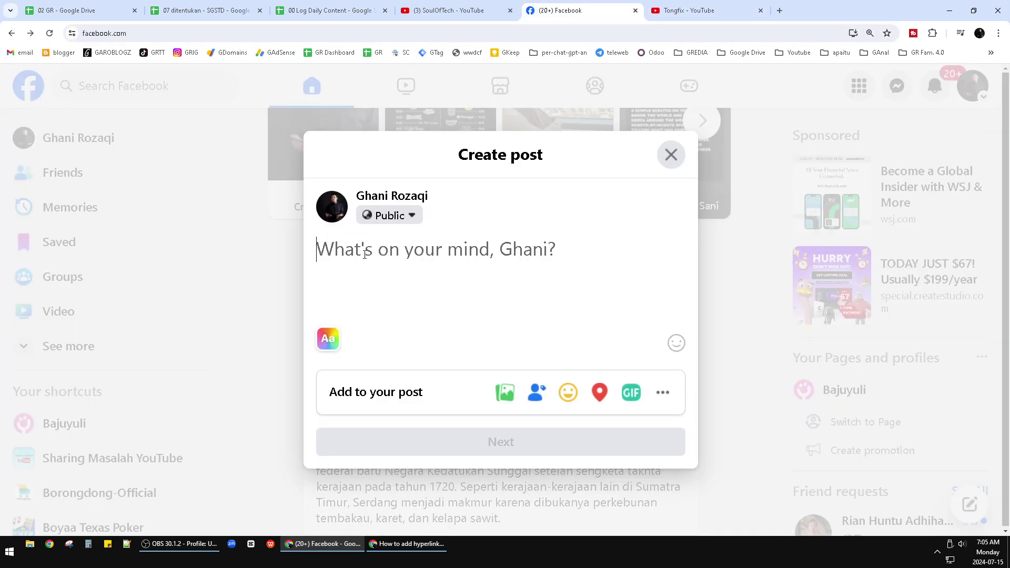
pyautogui.write('https://www.youtube.com/@tongfix')
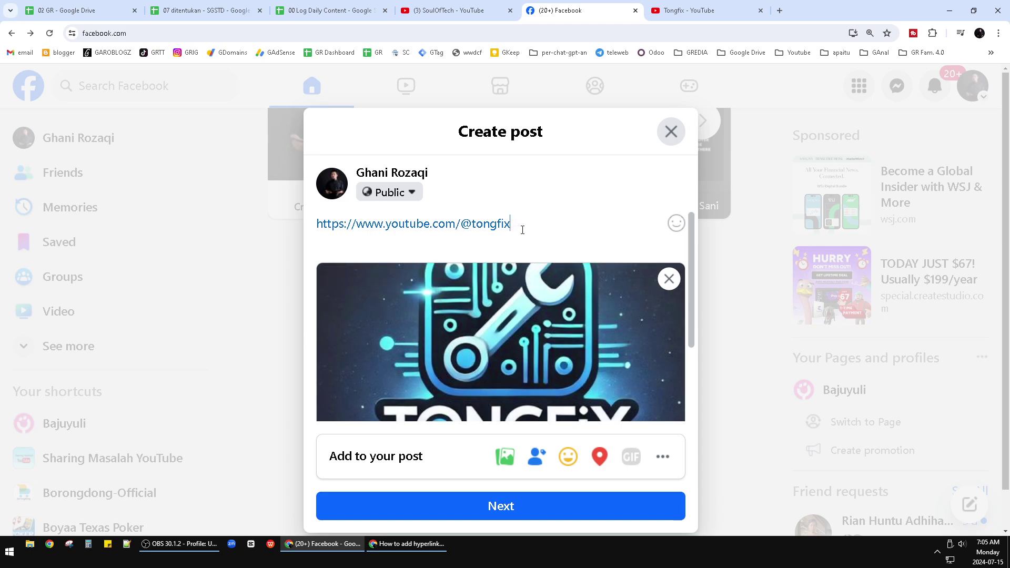
pyautogui.moveTo(530, 223); pyautogui.dragTo(286, 220)
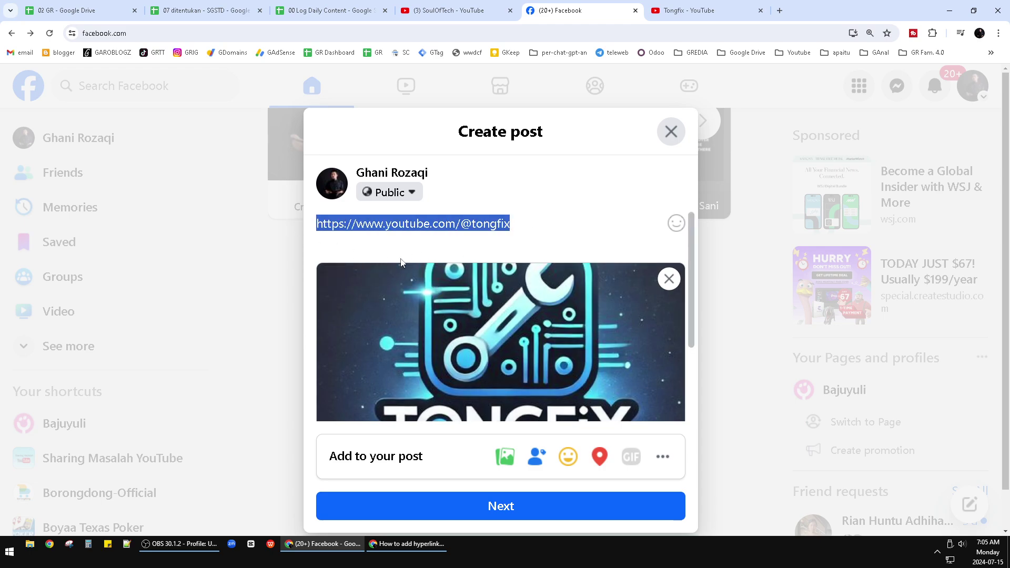
# Replace the selected URL with the caption 'ANYTHING' and zoom the page out
pyautogui.press('BackSpace')
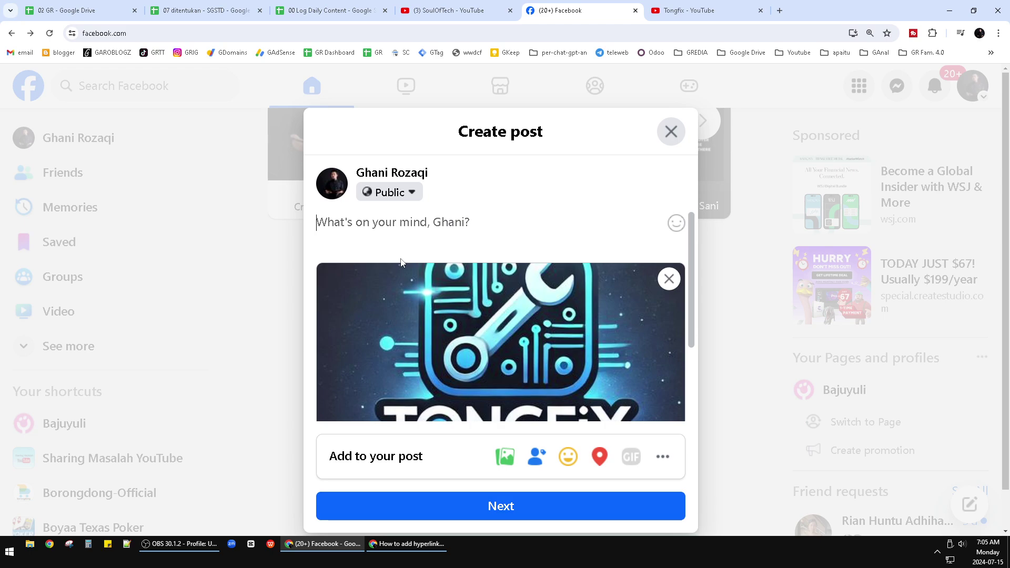
pyautogui.write('ANYTHING')
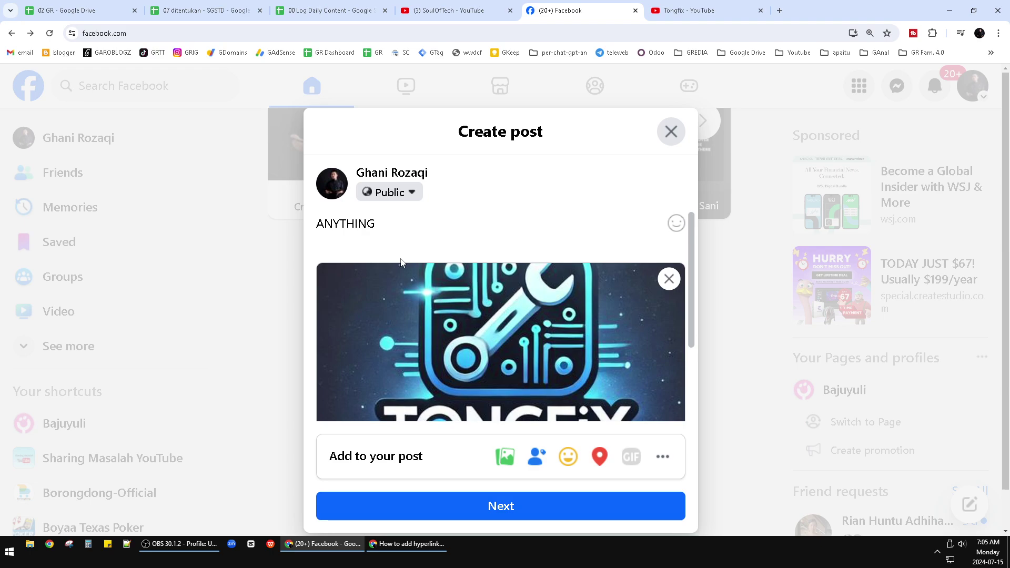
pyautogui.scroll(-1, 442, 353)
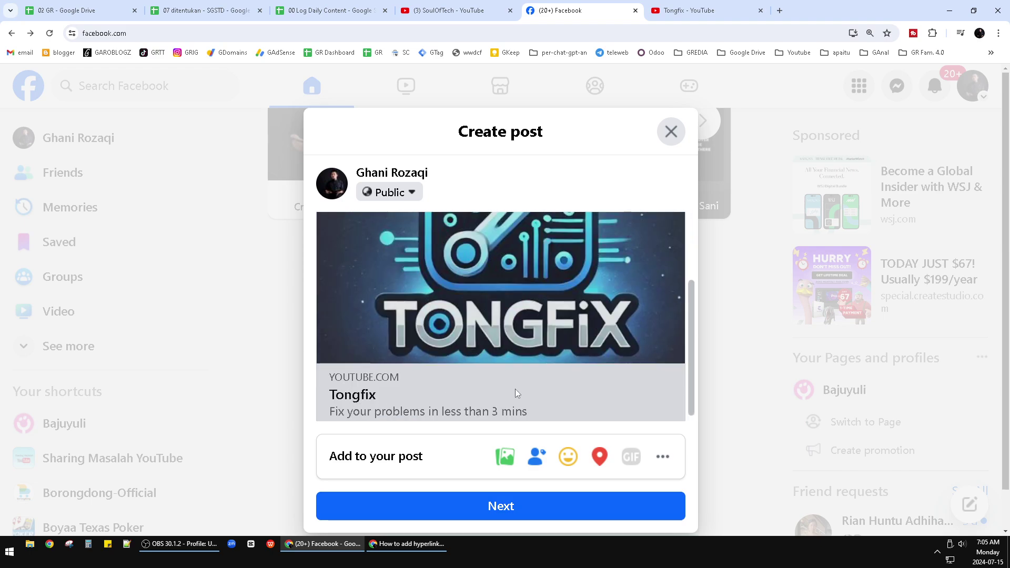
pyautogui.scroll(2, 517, 347)
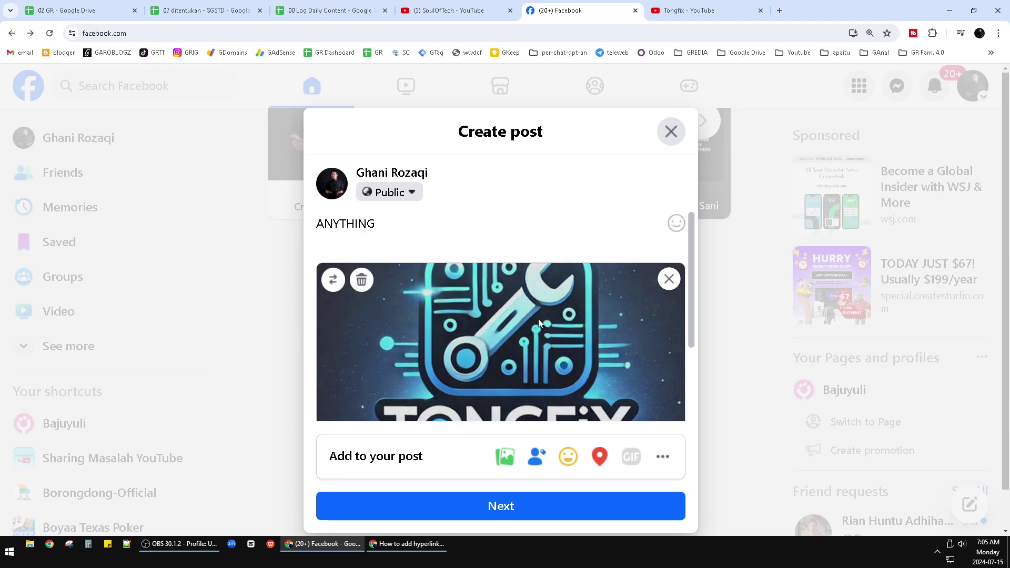
pyautogui.hotkey('ctrl', '-')
pyautogui.hotkey('ctrl', '-')
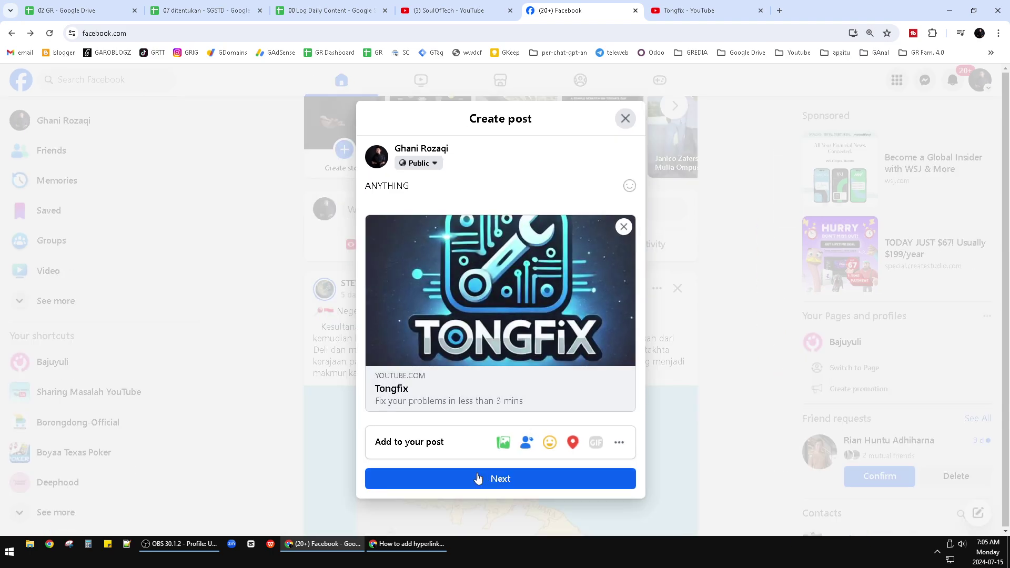
# Post the 'ANYTHING' draft with its Tongfix preview to the personal profile
pyautogui.click(499, 478)
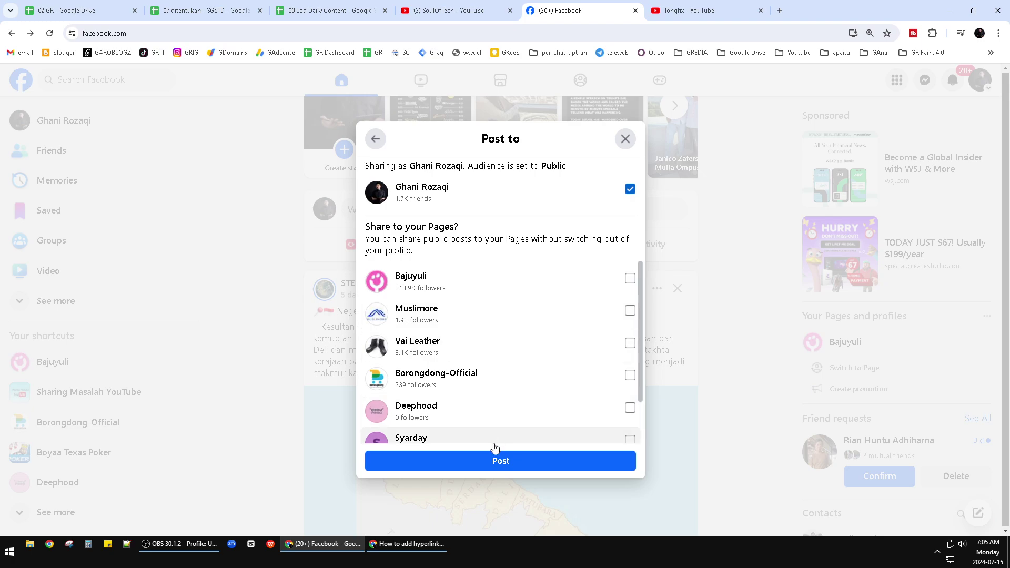
pyautogui.click(486, 462)
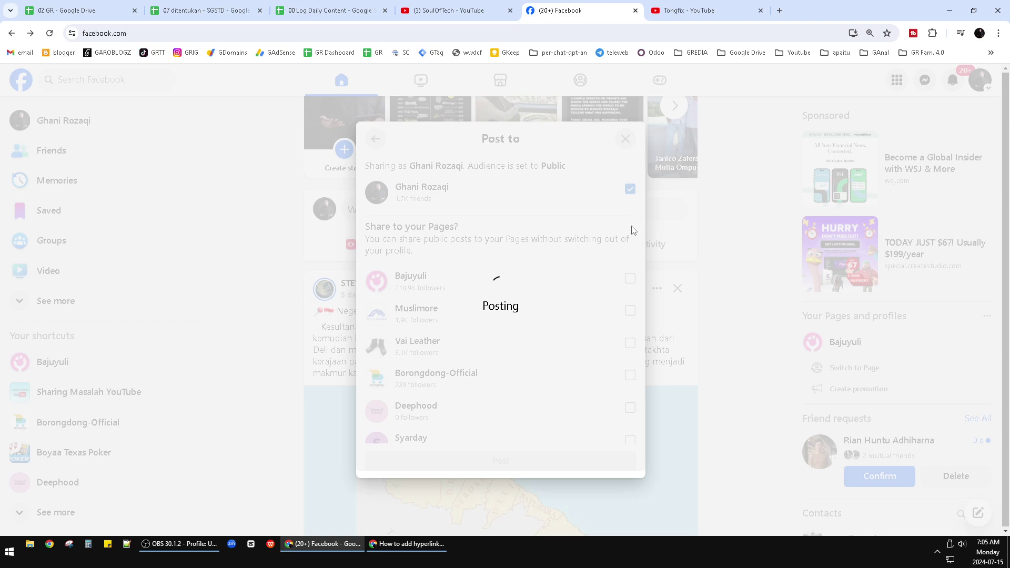
pyautogui.scroll(-2, 621, 281)
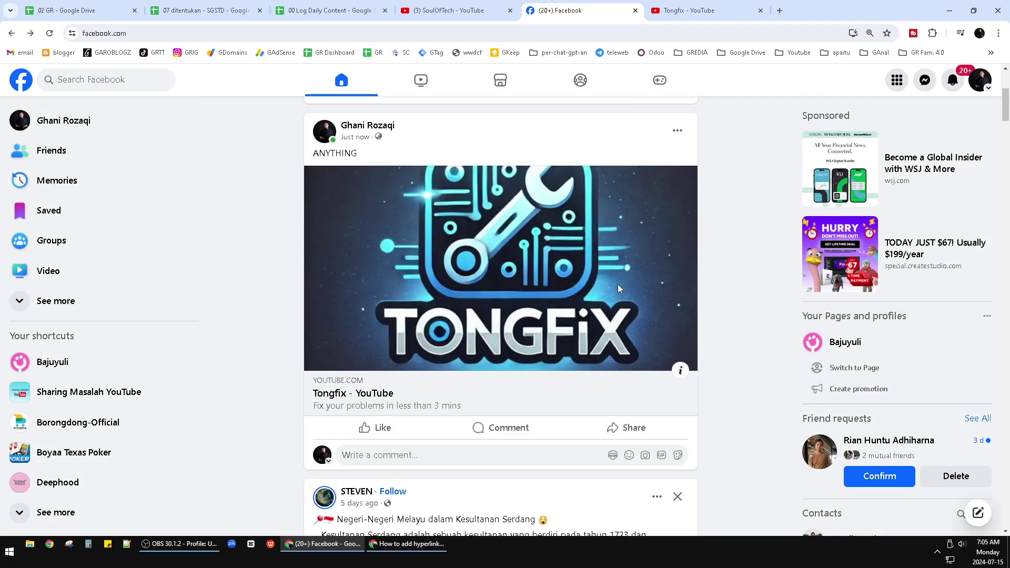
pyautogui.scroll(1, 382, 256)
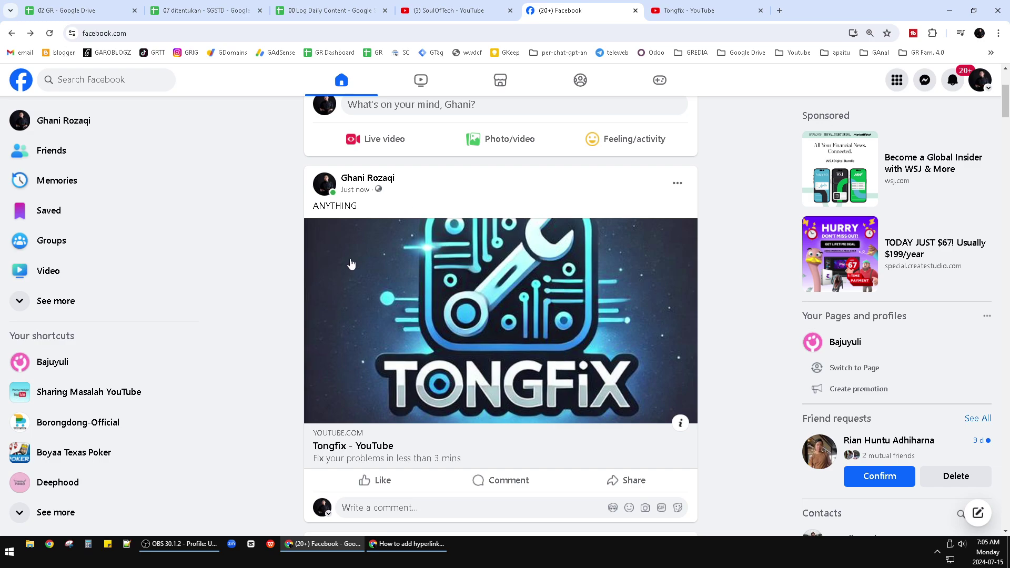
pyautogui.scroll(3, 508, 235)
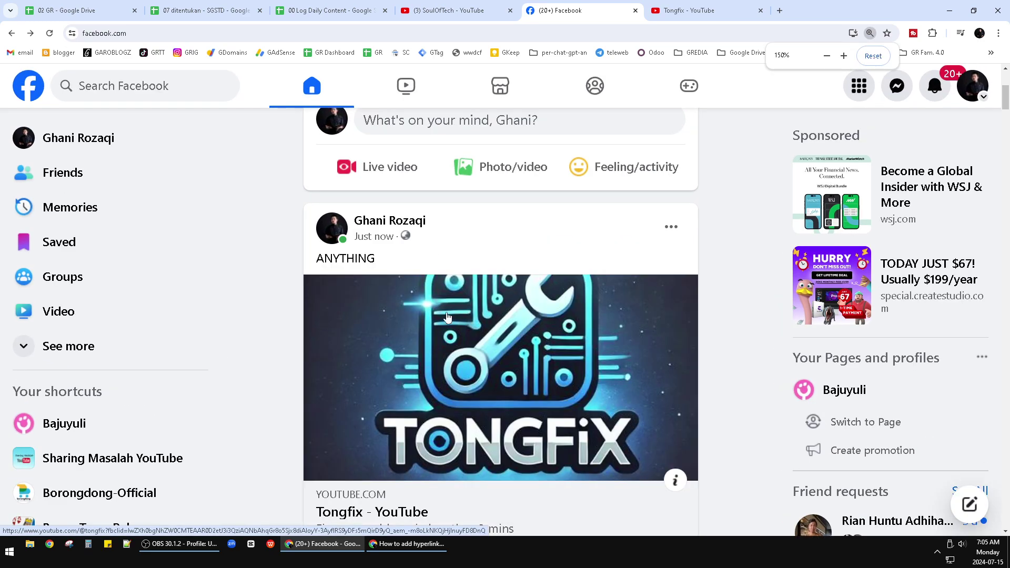
pyautogui.scroll(-1, 454, 309)
# Highlight the 'ANYTHING' caption on the newly published post
pyautogui.moveTo(315, 152); pyautogui.dragTo(407, 154)
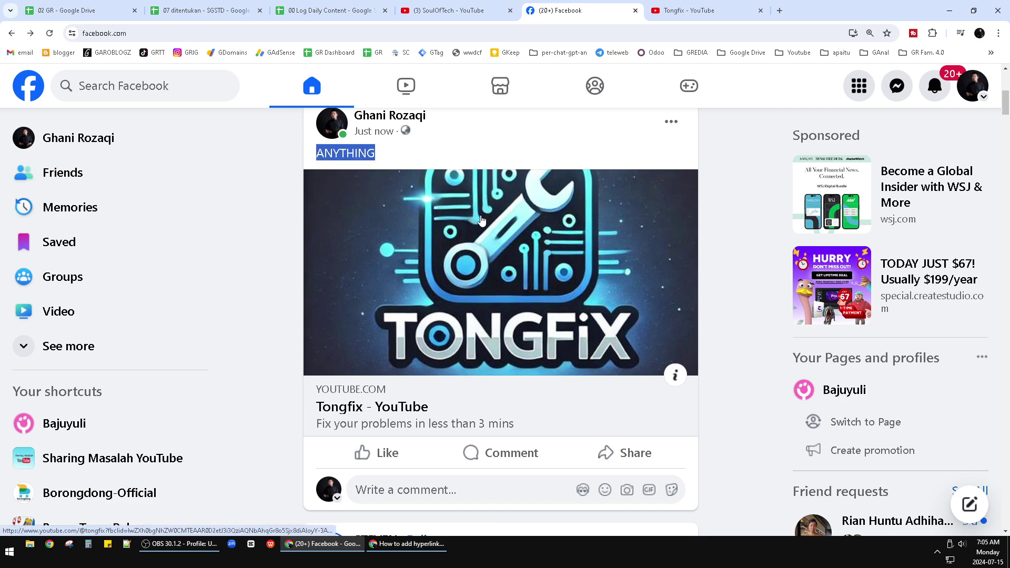
pyautogui.scroll(-2, 469, 355)
pyautogui.scroll(2, 482, 331)
pyautogui.scroll(1, 488, 314)
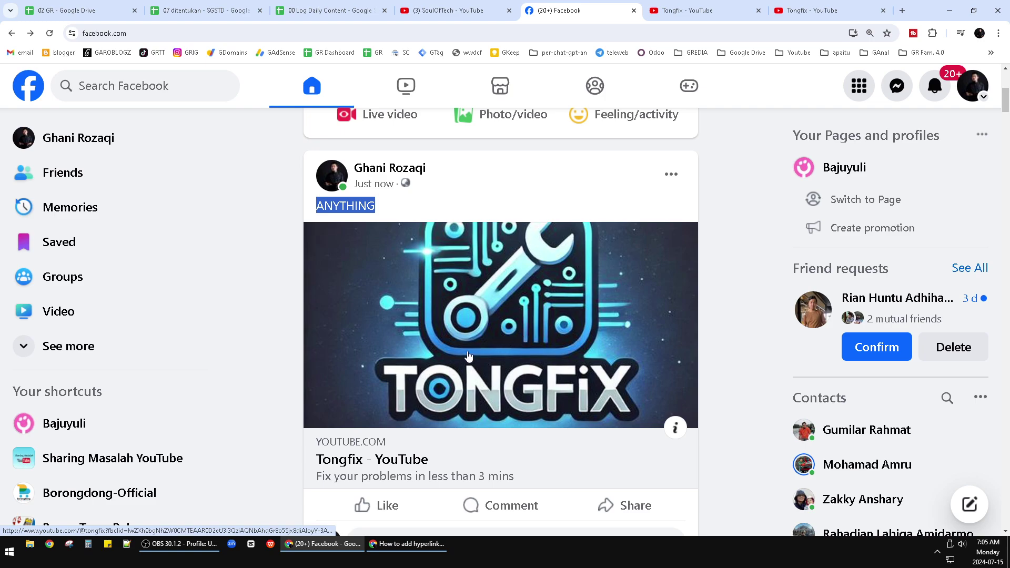
# Move the published 'ANYTHING' post to the bin and confirm the move
pyautogui.click(670, 174)
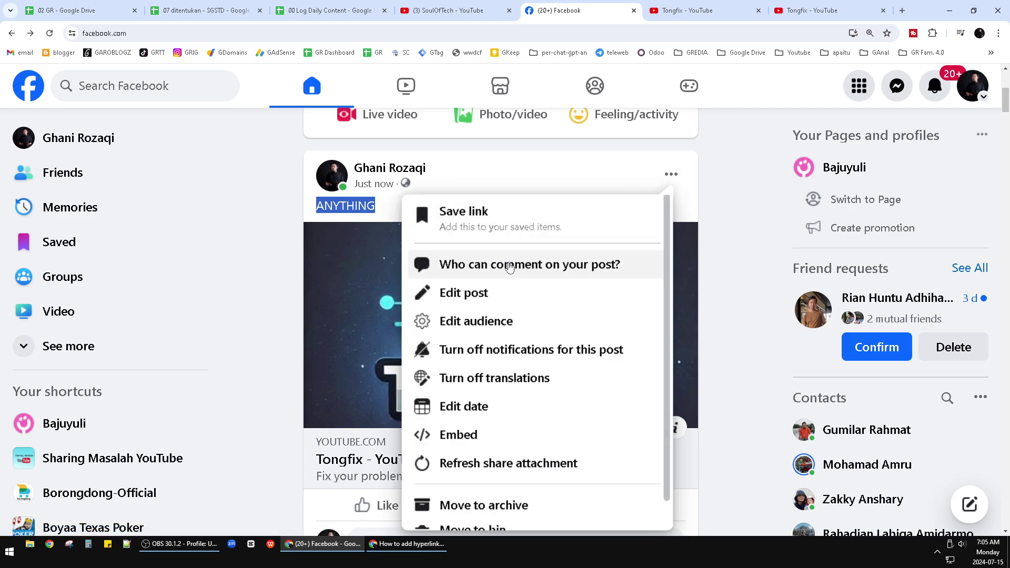
pyautogui.scroll(-1, 534, 378)
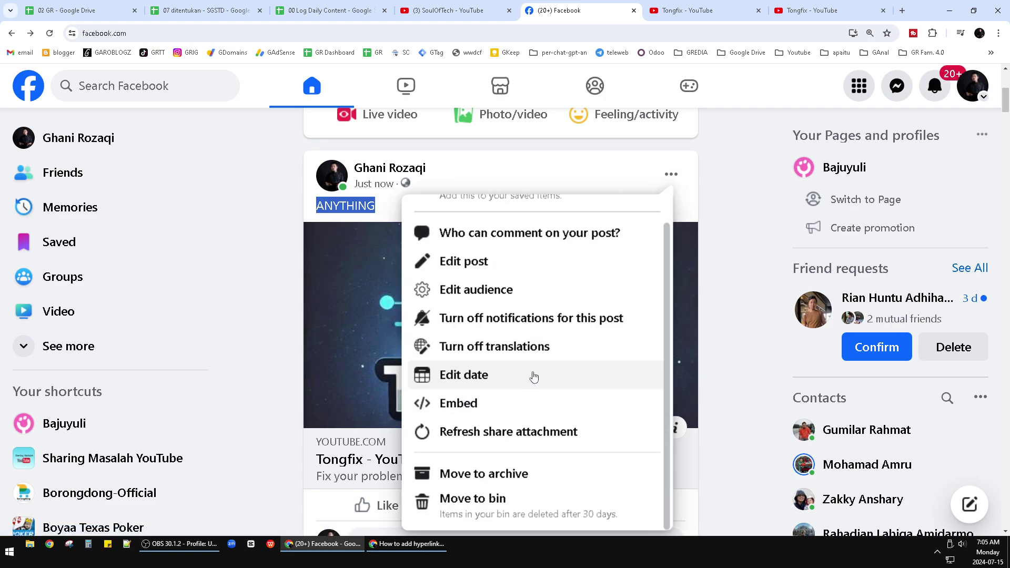
pyautogui.click(505, 499)
pyautogui.click(660, 352)
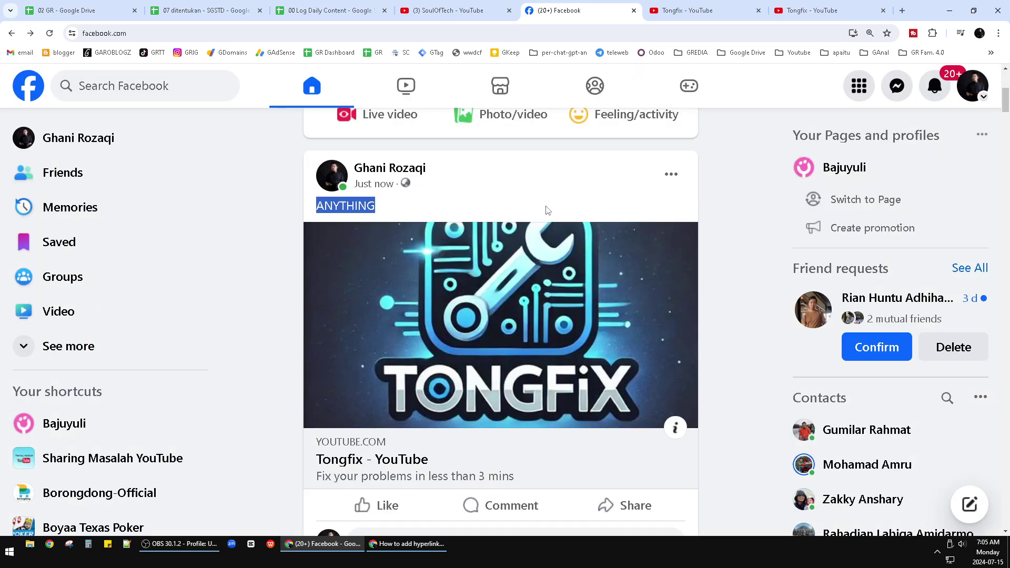
pyautogui.scroll(3, 560, 198)
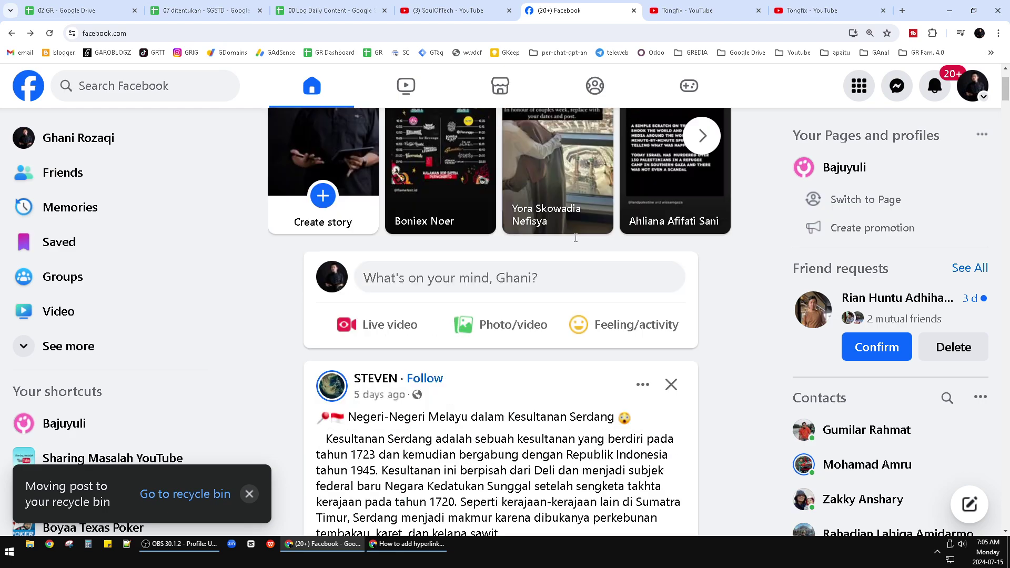
pyautogui.scroll(1, 568, 217)
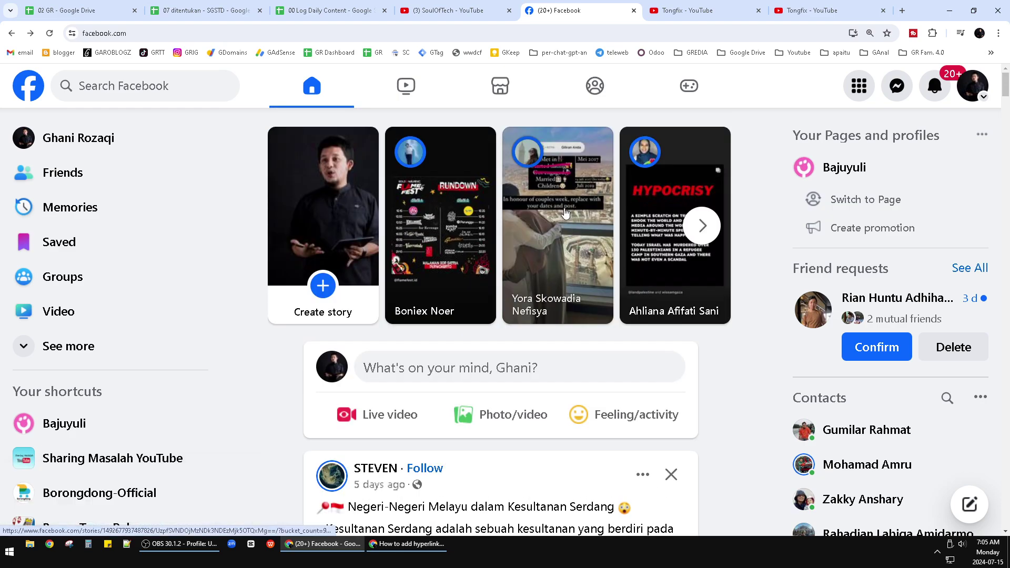